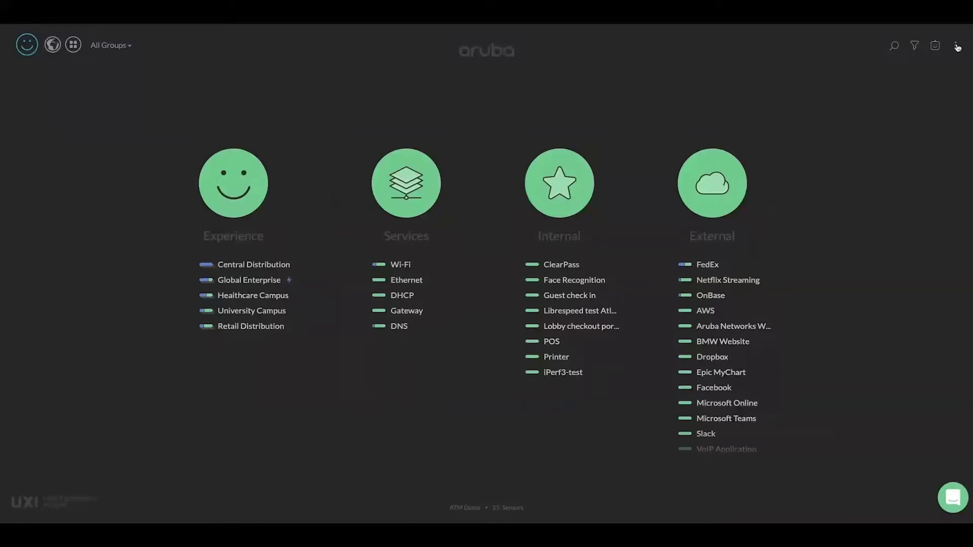
Go to Settings > Integrations and scroll down to the four running Data Push Destinations
left_click(958, 48)
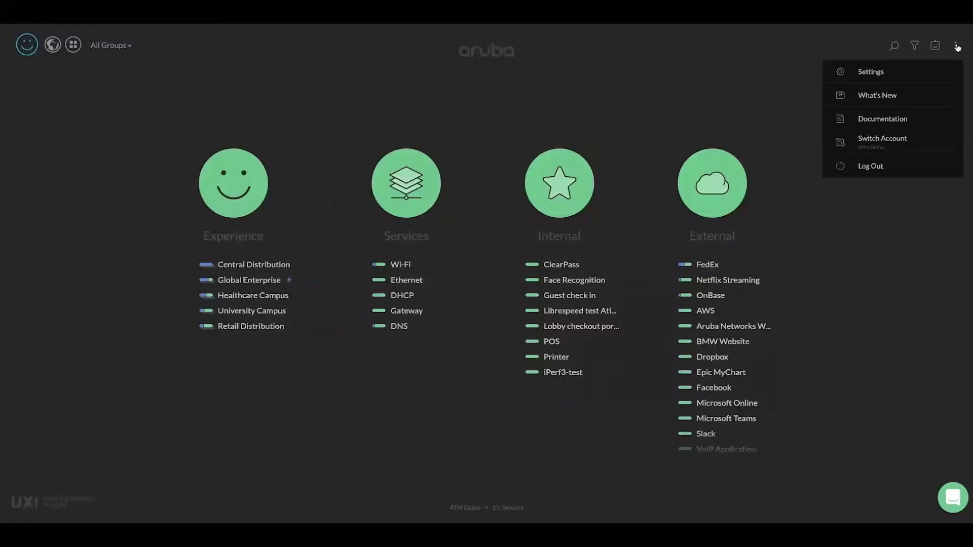
left_click(916, 71)
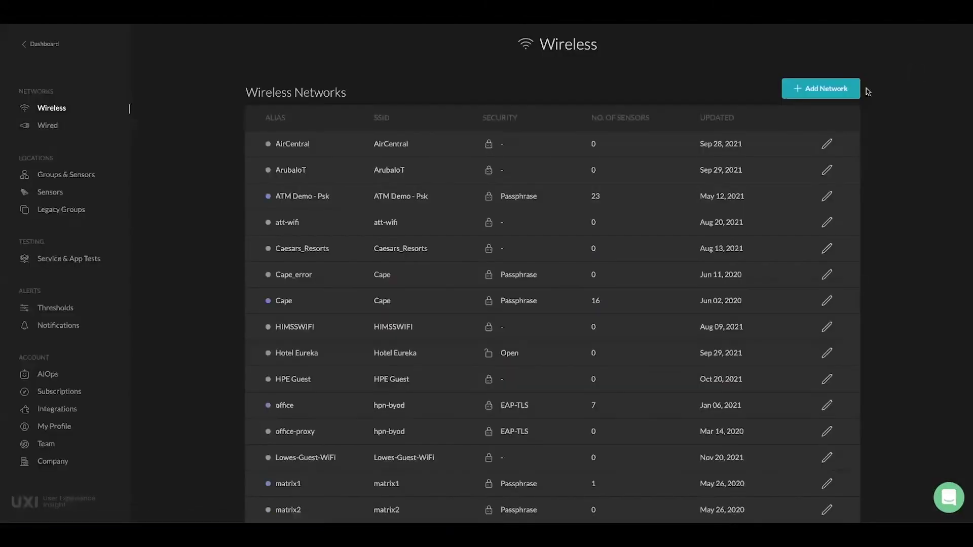
left_click(42, 409)
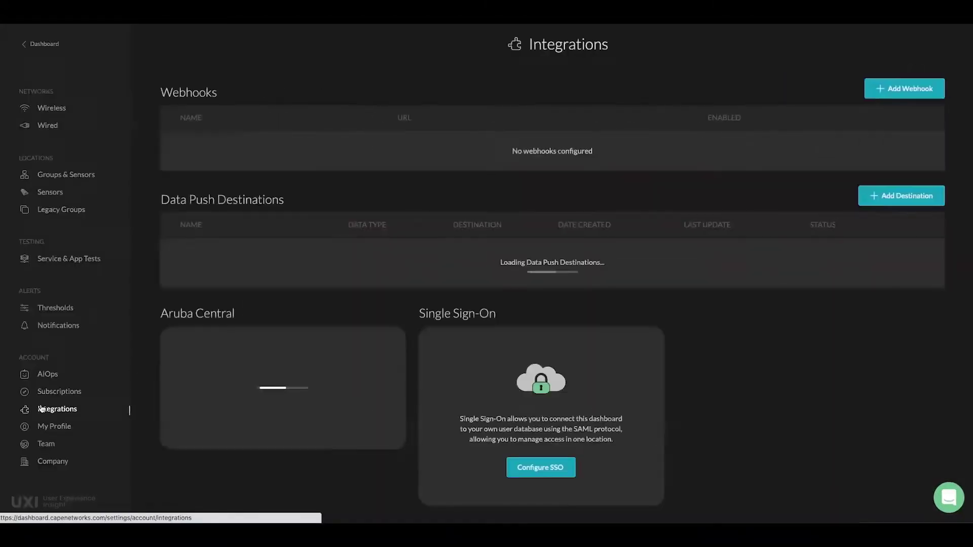
scroll(446, 316, "down", 2)
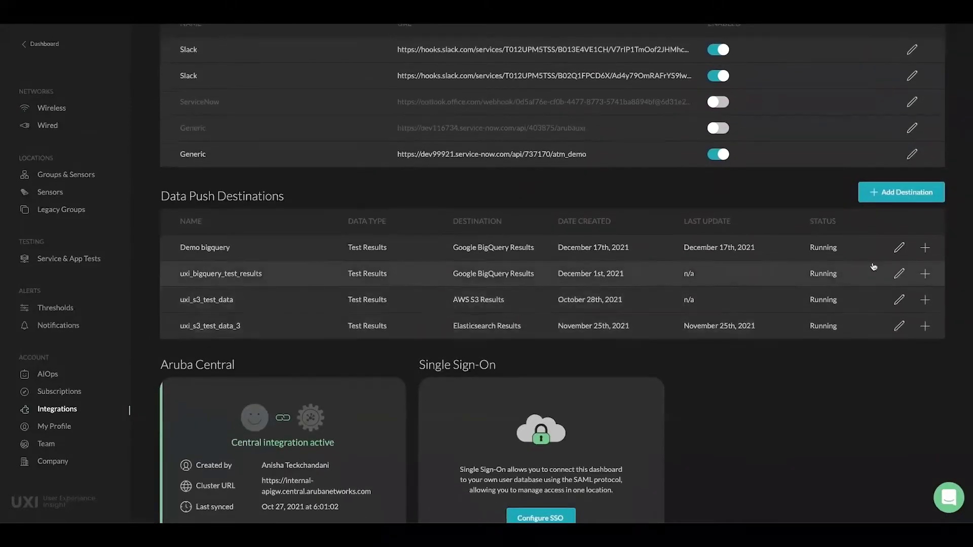
left_click(900, 200)
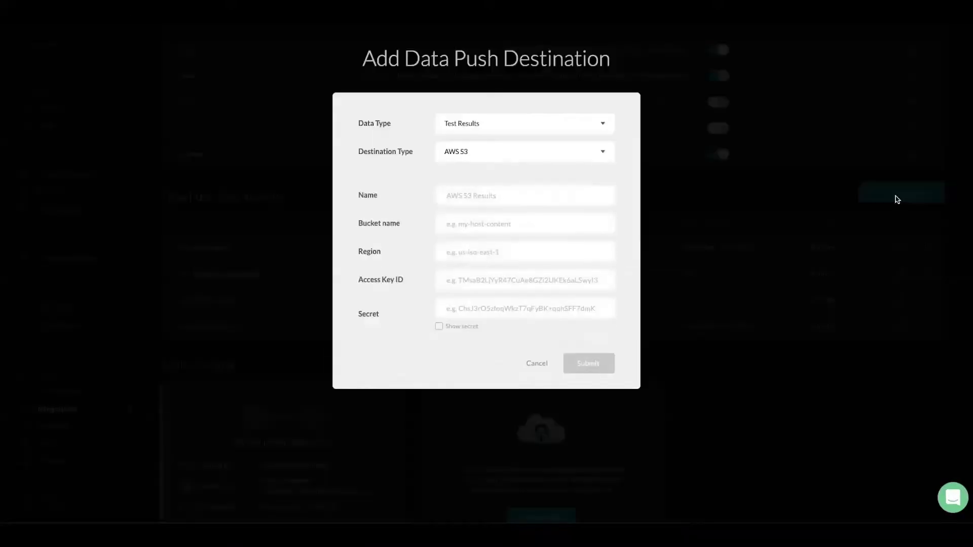
left_click(508, 126)
left_click(508, 127)
left_click(497, 153)
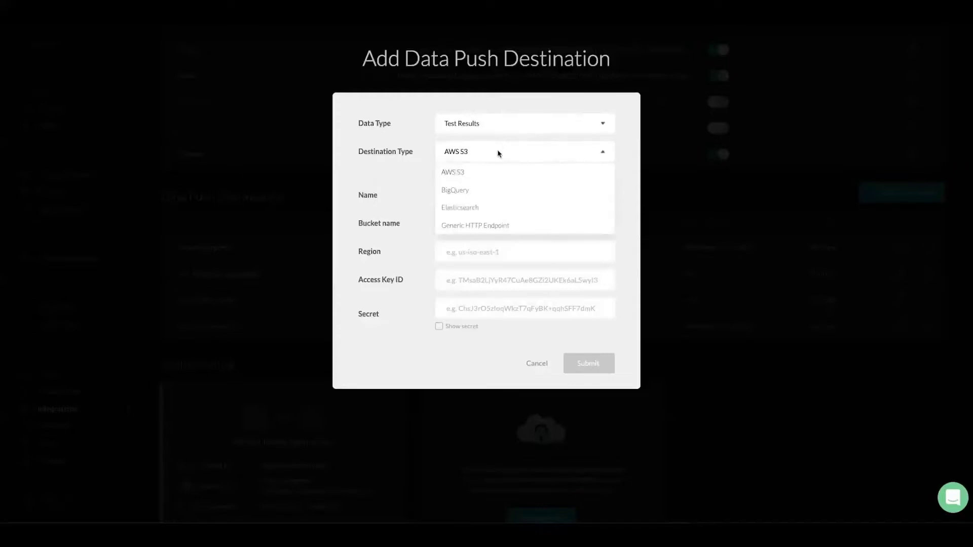
left_click(470, 179)
left_click(466, 199)
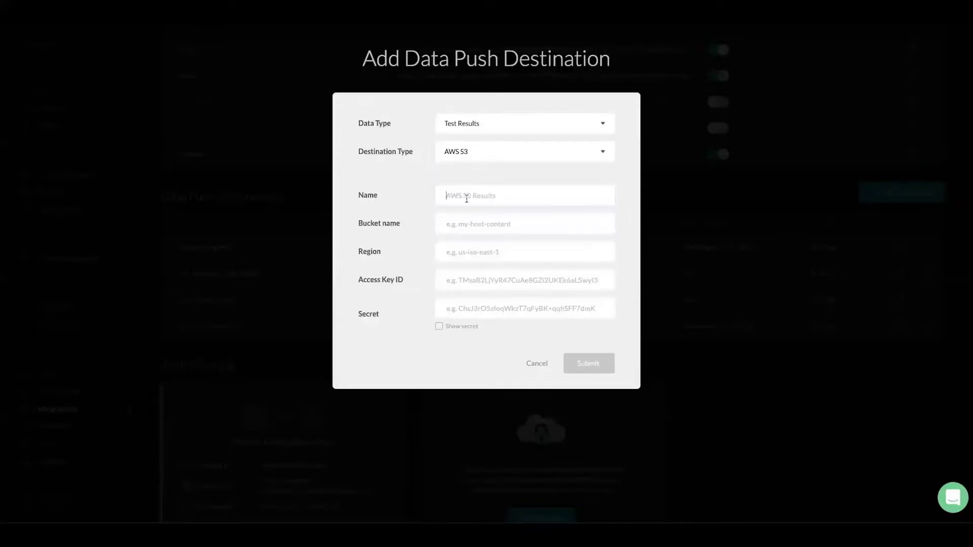
left_click(465, 223)
left_click(465, 249)
left_click(466, 276)
left_click(529, 308)
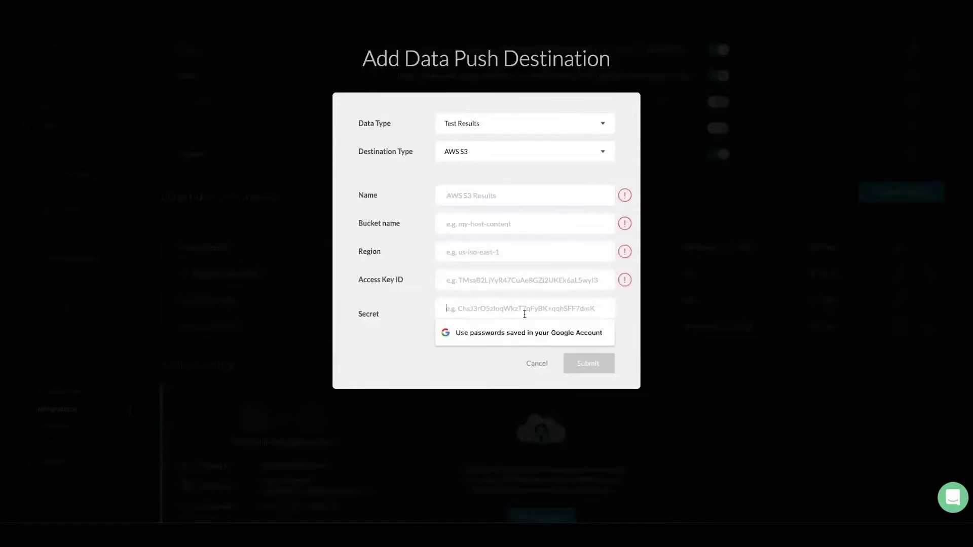
left_click(537, 363)
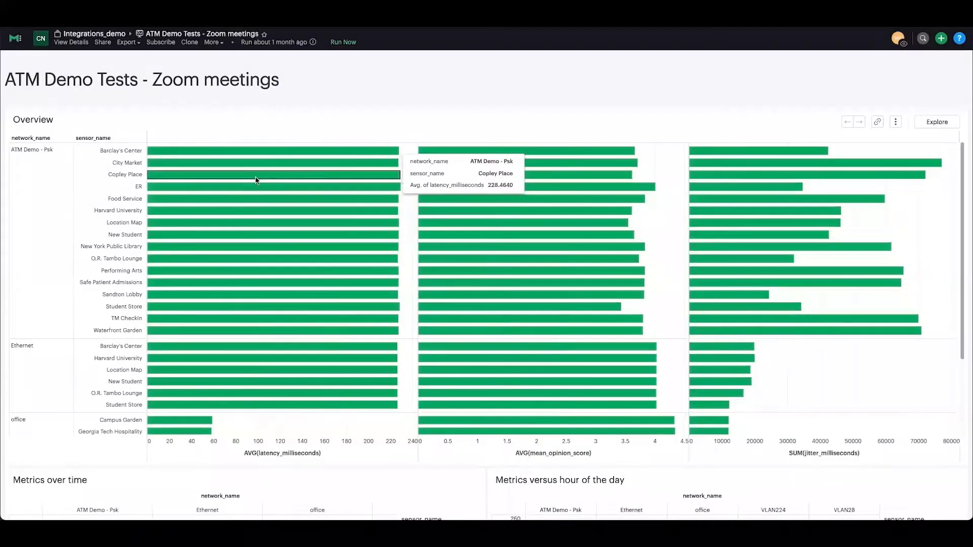
Scroll through the ATM Demo Tests - Zoom meetings report's per-sensor latency, opinion score and jitter bar charts
scroll(255, 190, "down", 3)
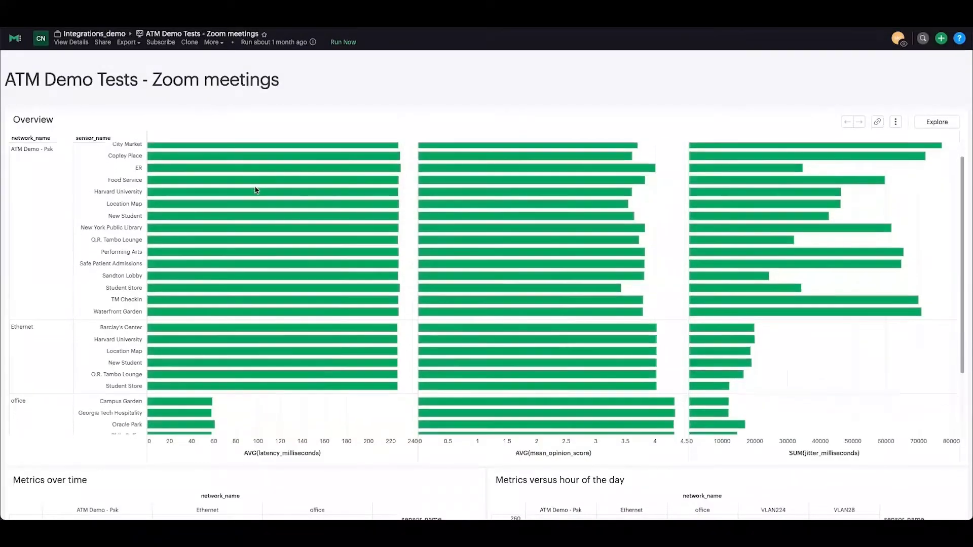
scroll(255, 190, "down", 3)
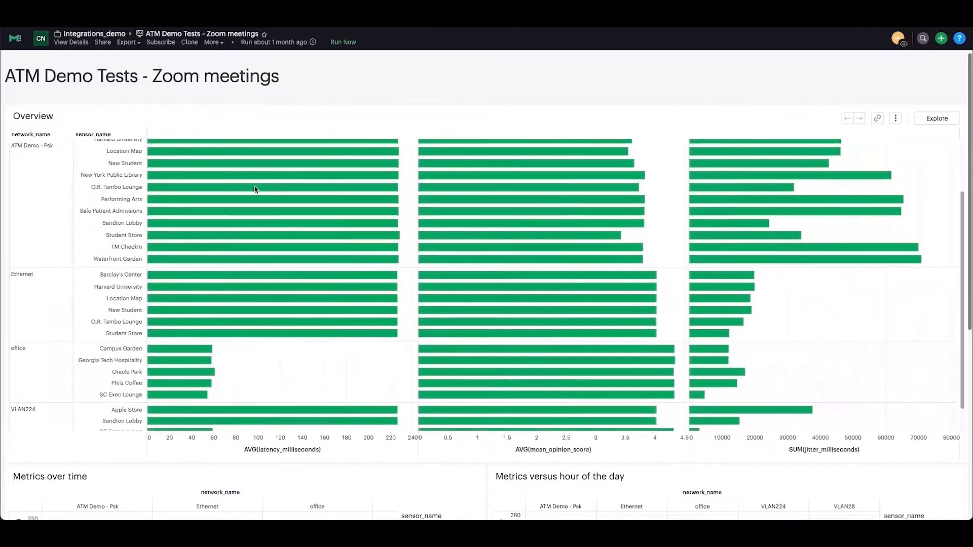
scroll(255, 189, "down", 1)
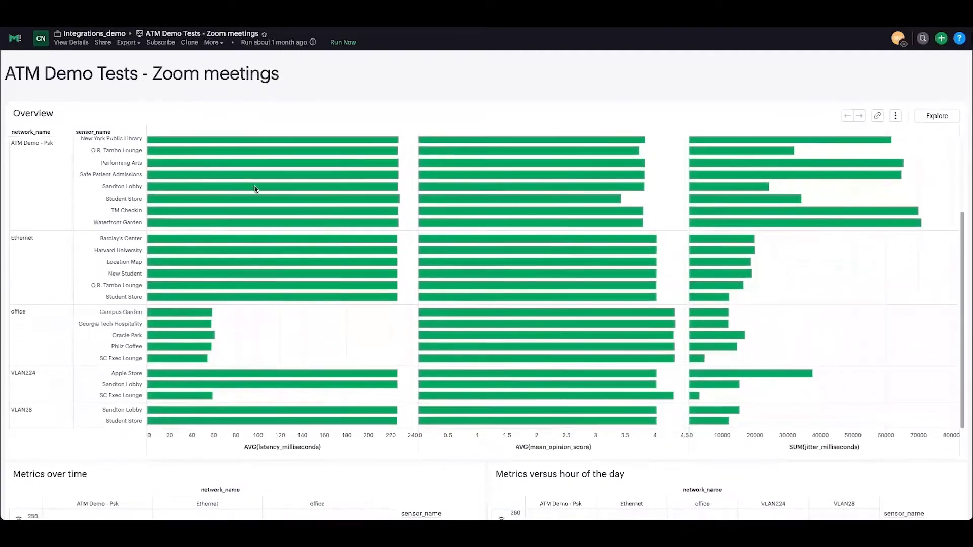
scroll(255, 189, "down", 2)
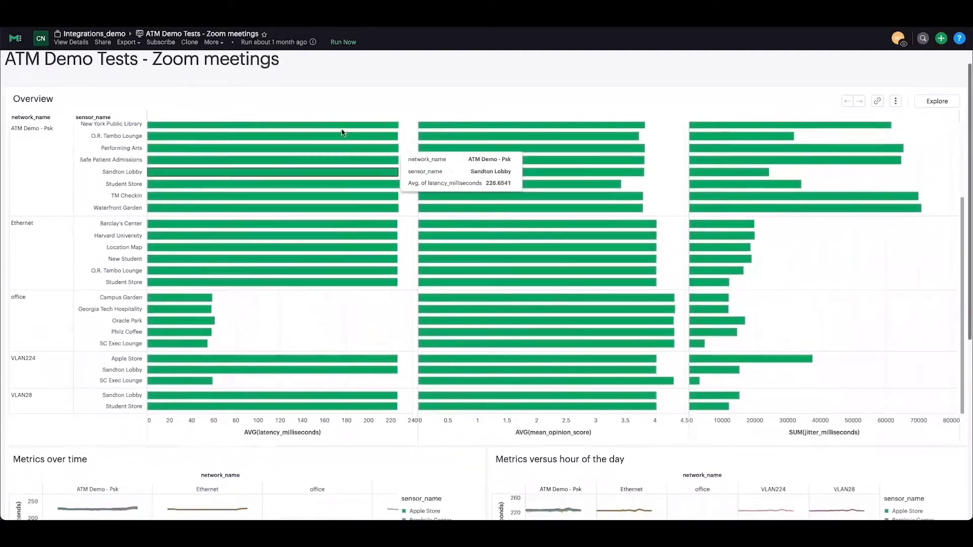
scroll(384, 95, "down", 4)
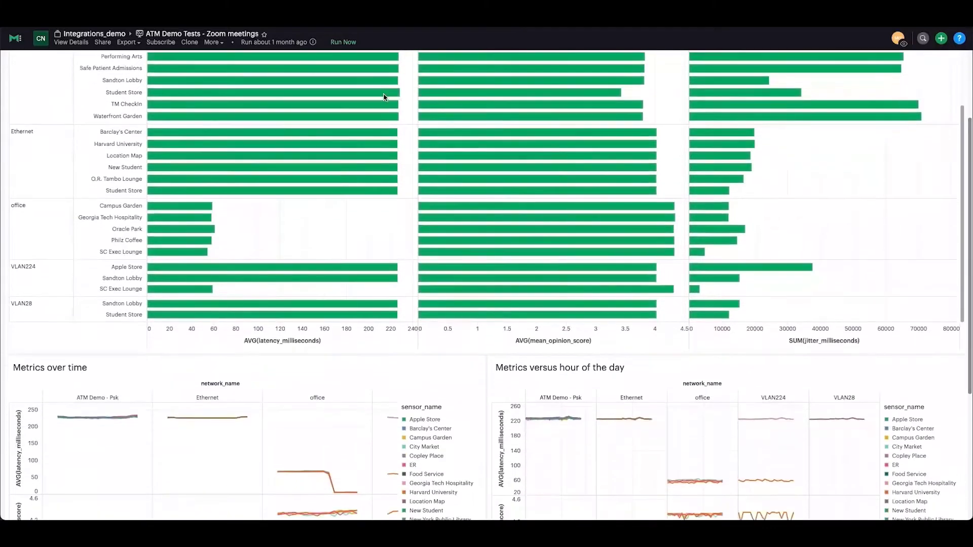
scroll(413, 114, "down", 1)
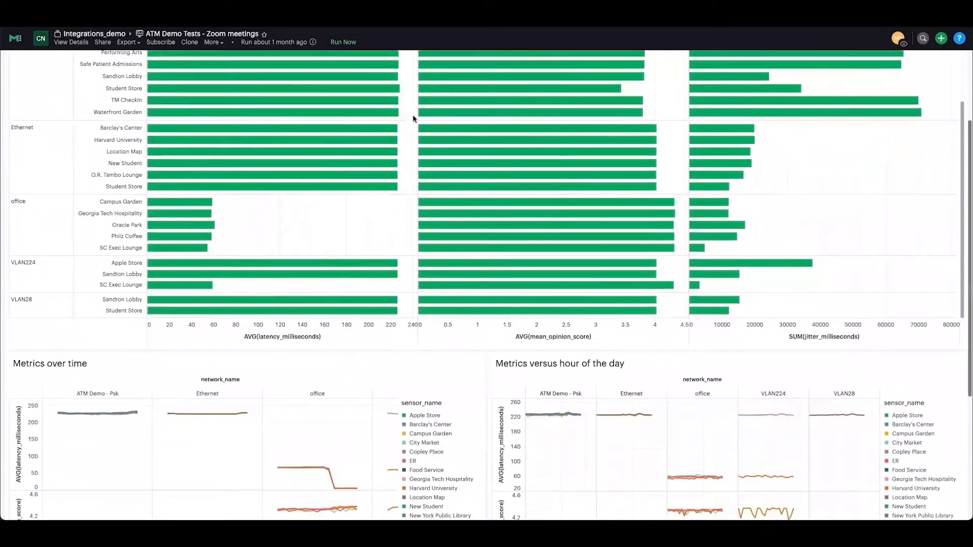
mouse_move(747, 163)
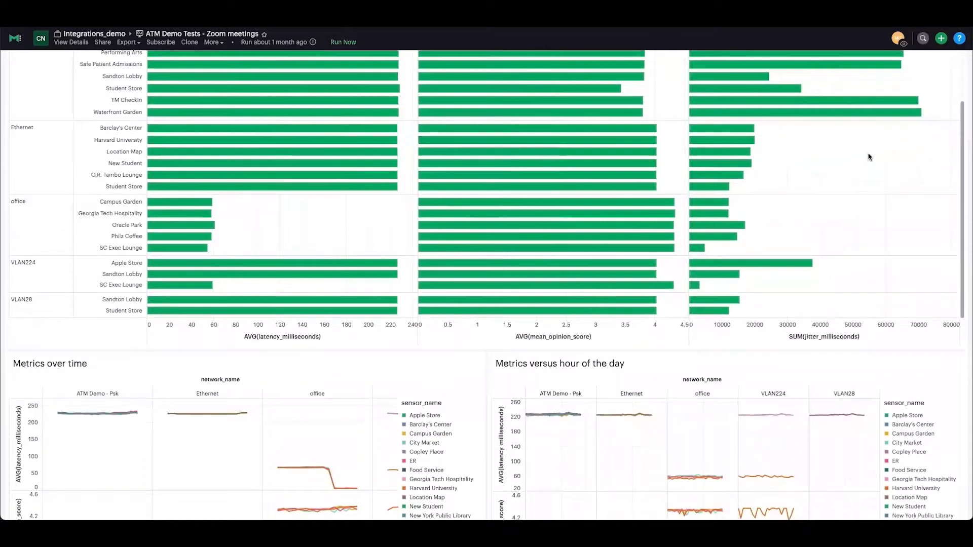
mouse_move(923, 116)
Scroll down to the Metrics over time and Metrics versus hour of the day charts and inspect a data point
scroll(962, 346, "down", 3)
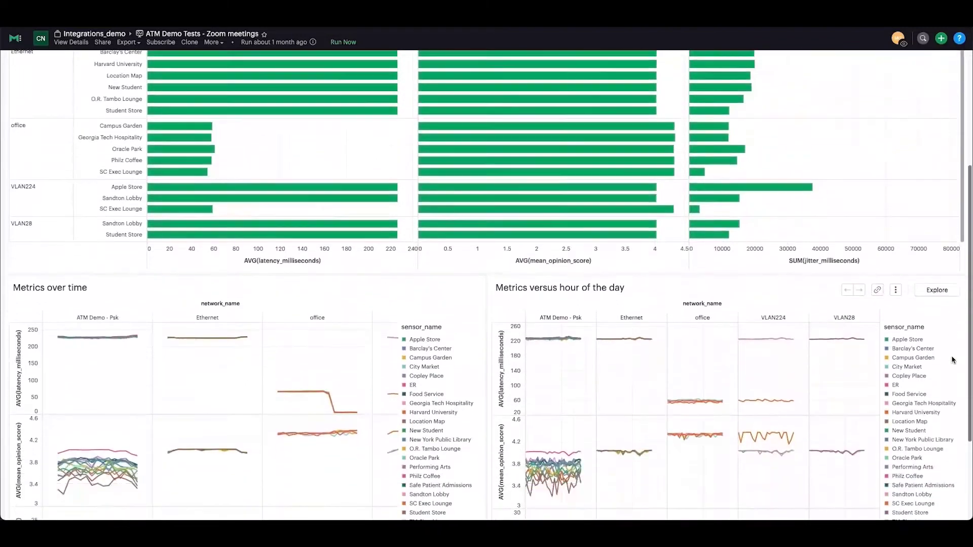
scroll(953, 360, "down", 2)
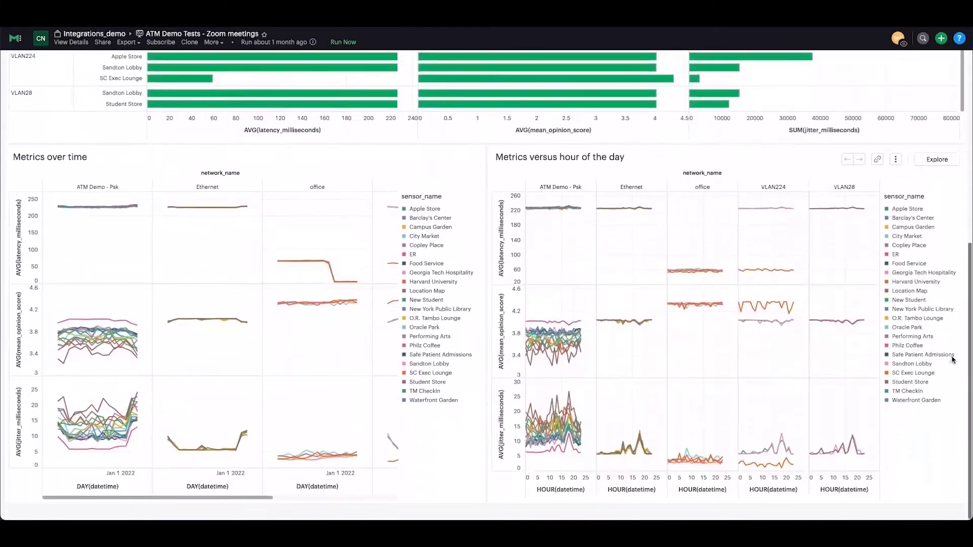
mouse_move(92, 213)
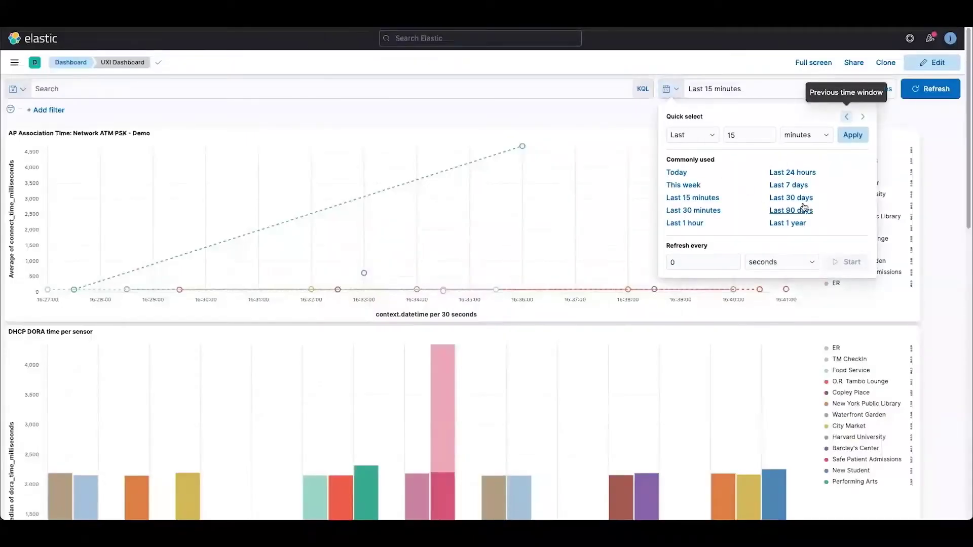
Change the dashboard time range from Last 24 hours to Last 90 days with Quick select
left_click(794, 173)
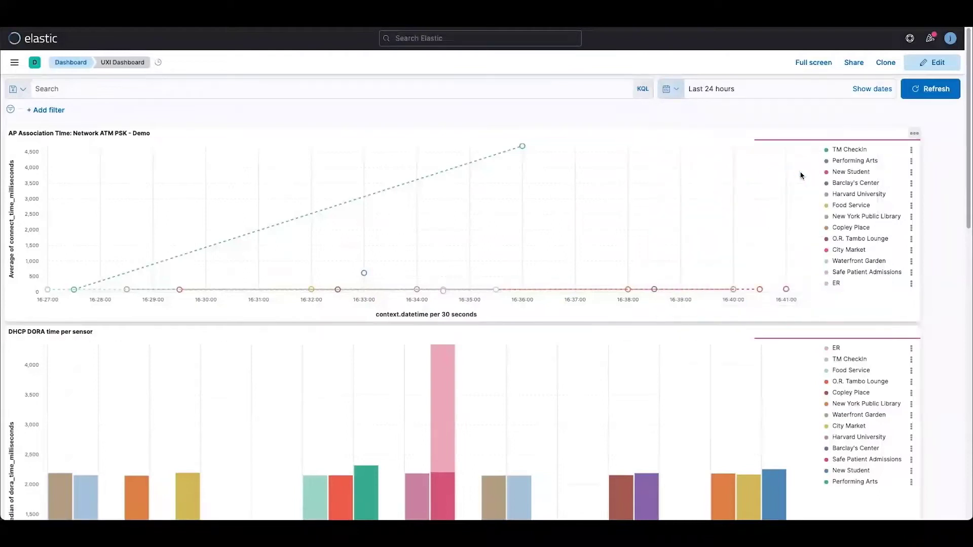
left_click(679, 90)
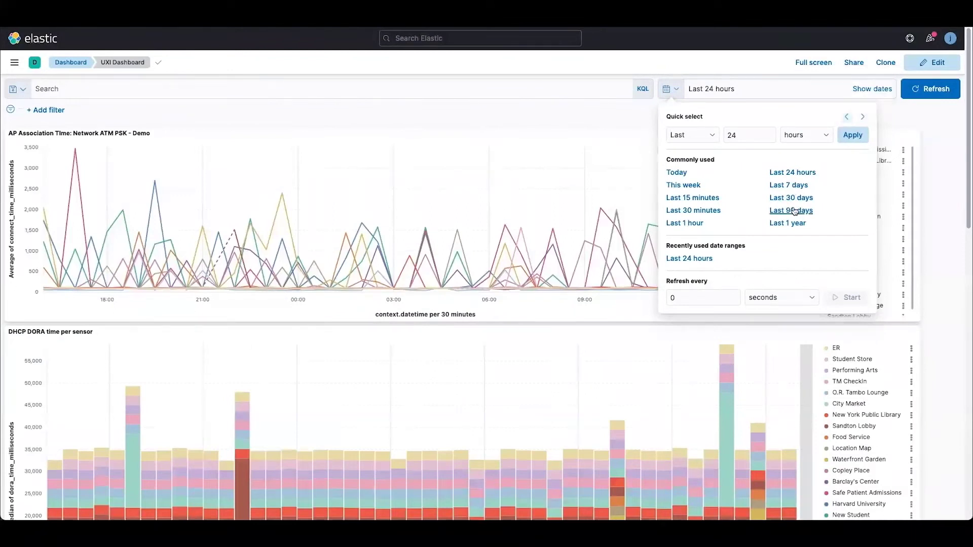
left_click(795, 210)
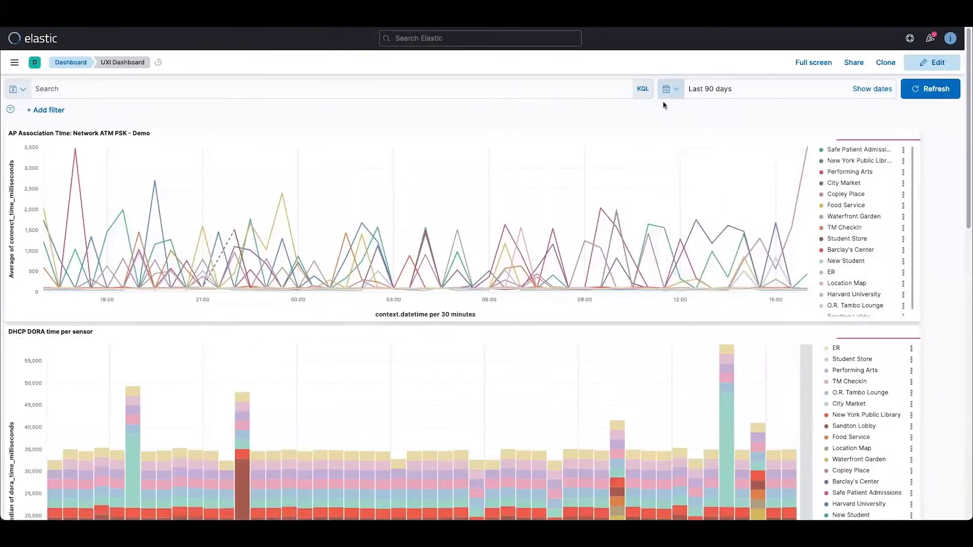
left_click(678, 97)
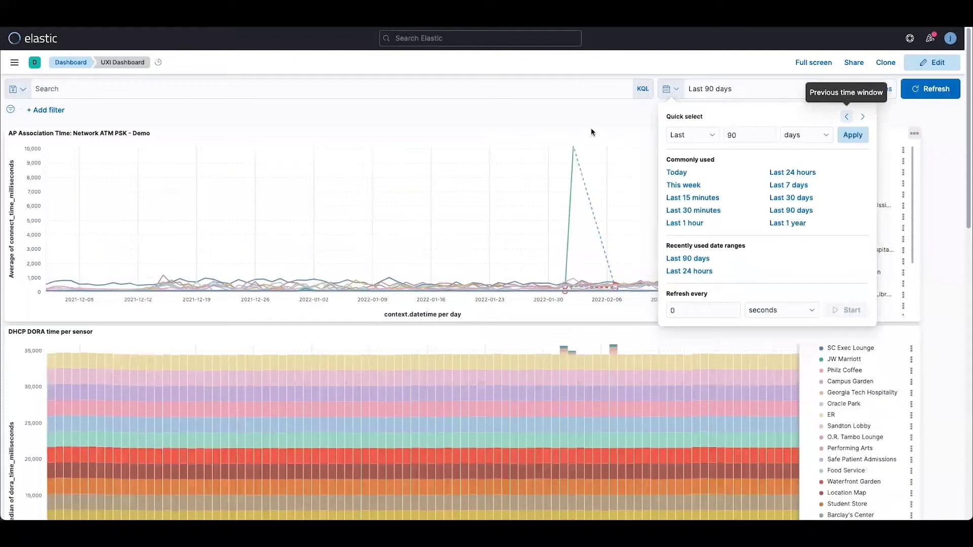
left_click(581, 123)
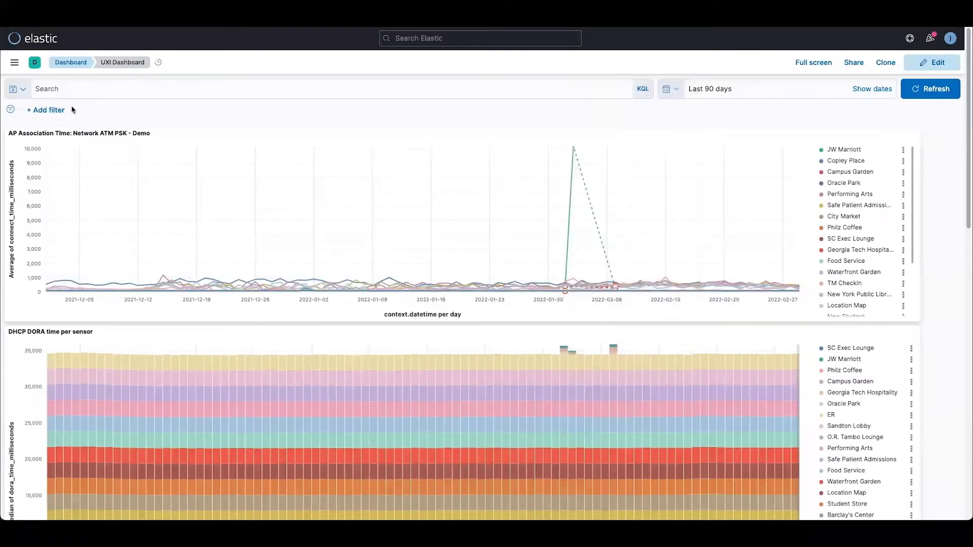
Add and save the dashboard filter sensor_name is JW Marriott
left_click(50, 110)
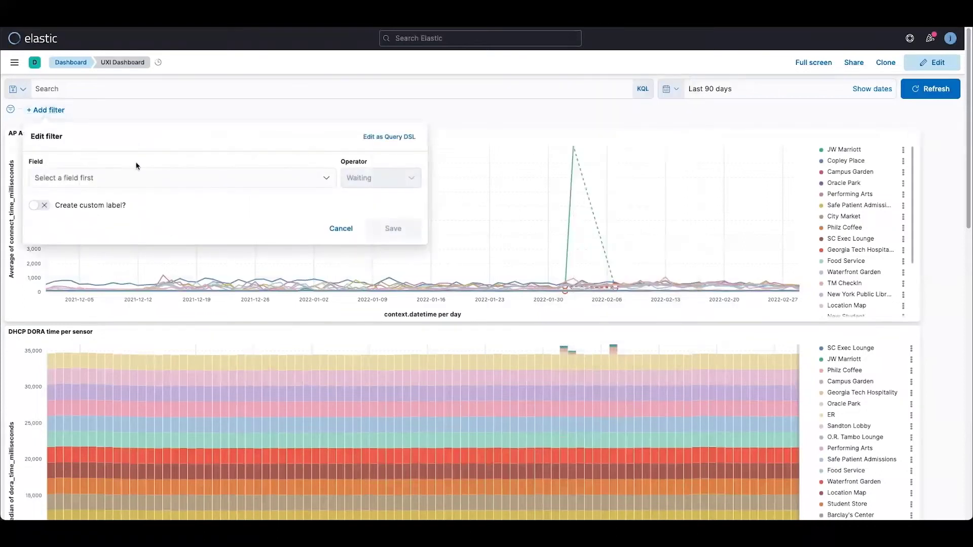
left_click(282, 179)
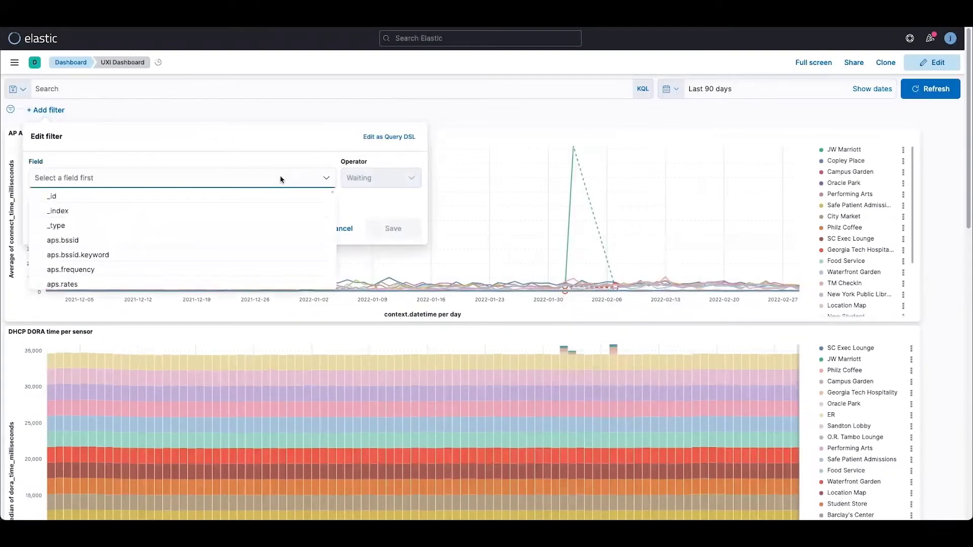
type("sensor")
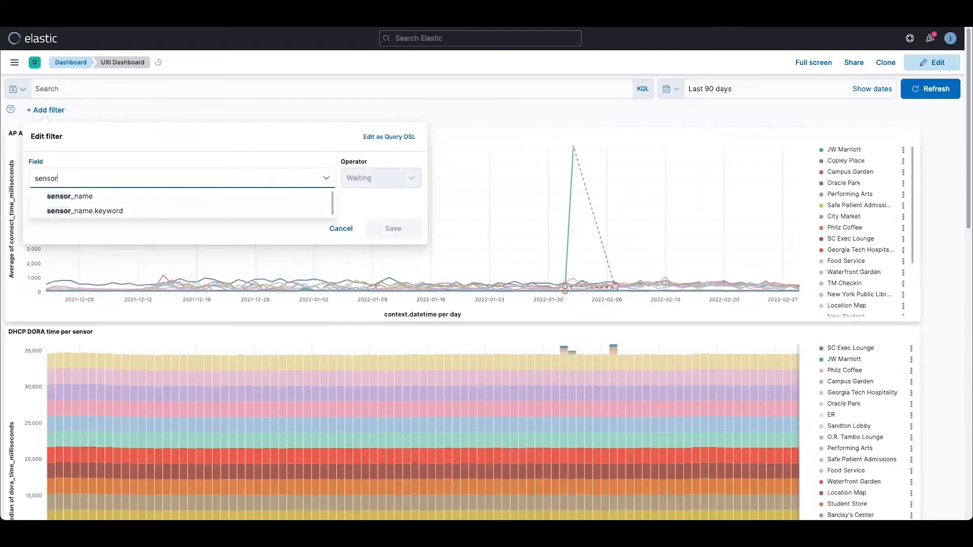
left_click(277, 197)
left_click(378, 180)
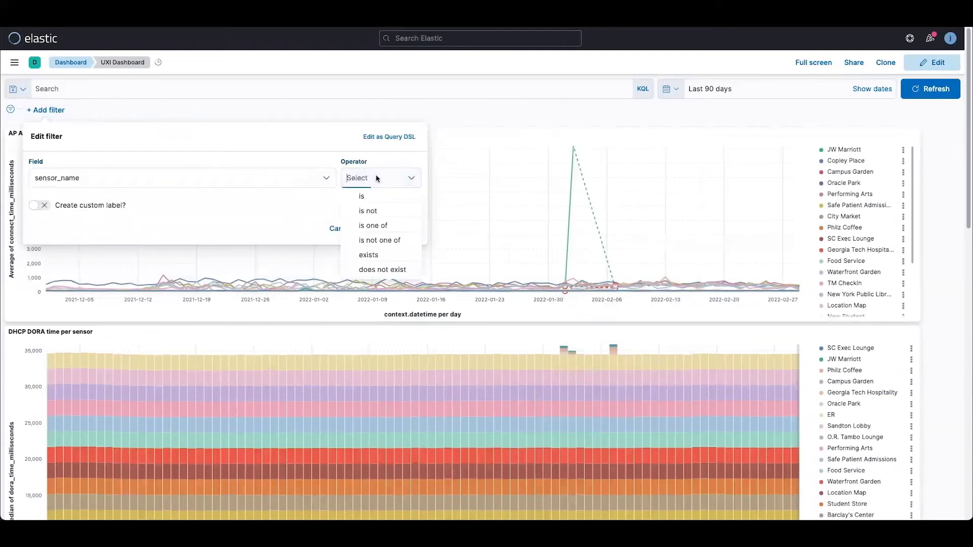
left_click(370, 195)
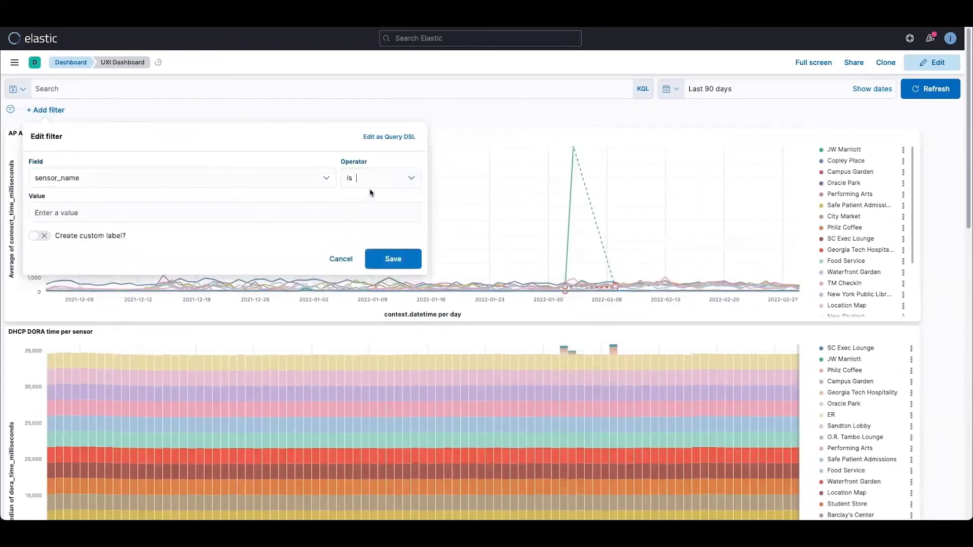
left_click(169, 212)
type("JW Marriott")
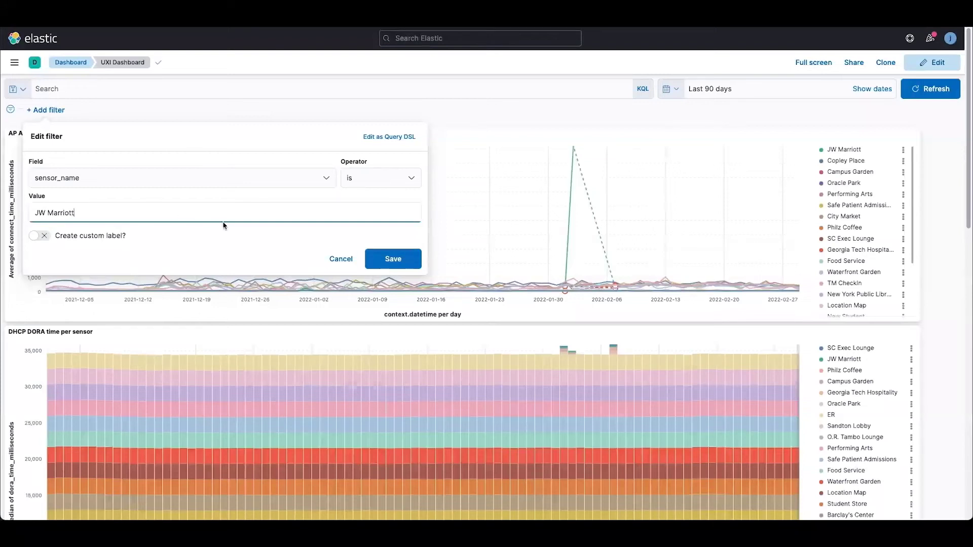
left_click(406, 265)
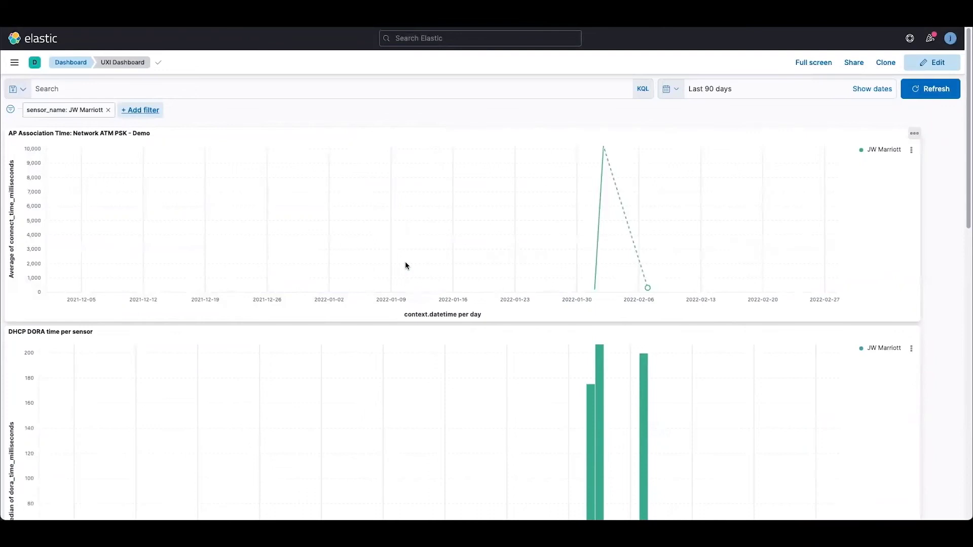
Read the filtered chart peaks, then scroll to the DHCP DORA time and RSSI Signal Strength panels
mouse_move(604, 151)
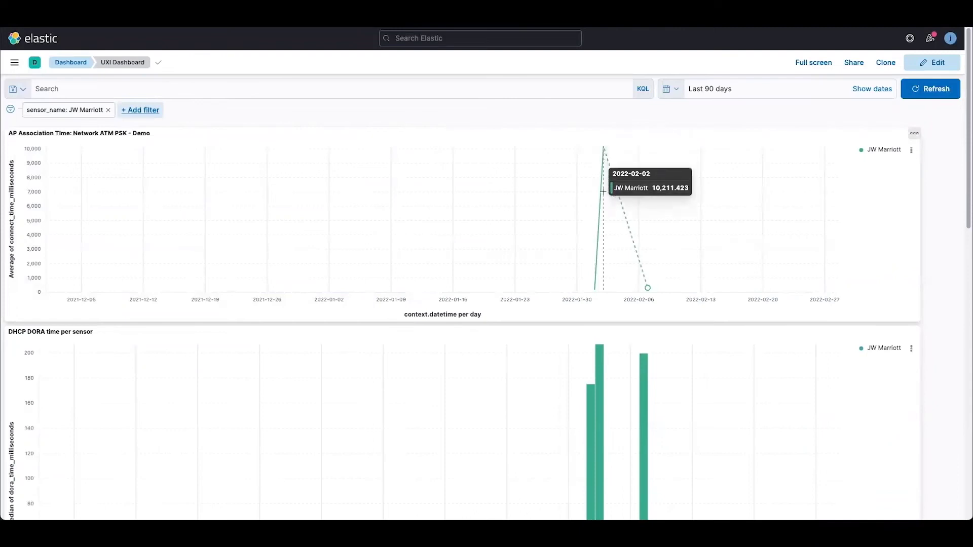
scroll(606, 238, "down", 2)
scroll(607, 238, "down", 2)
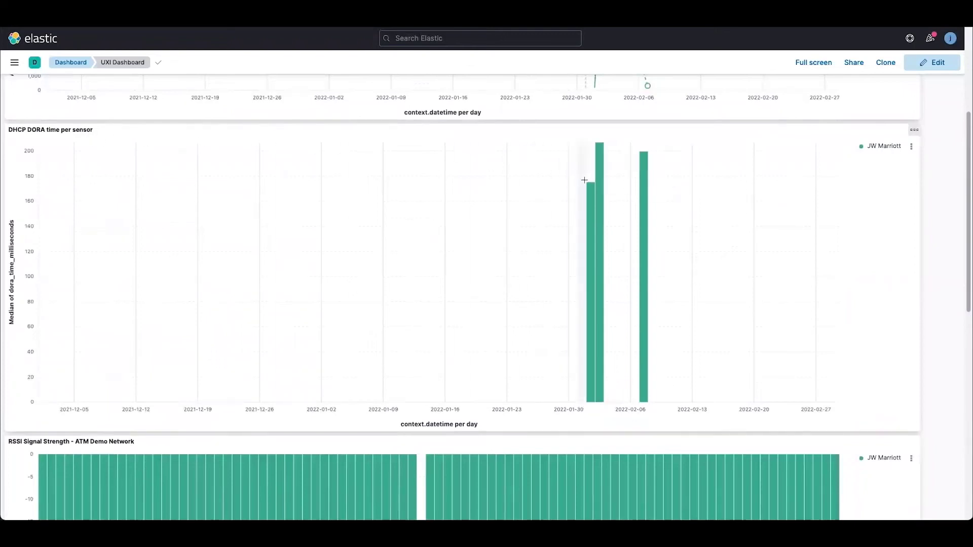
mouse_move(605, 151)
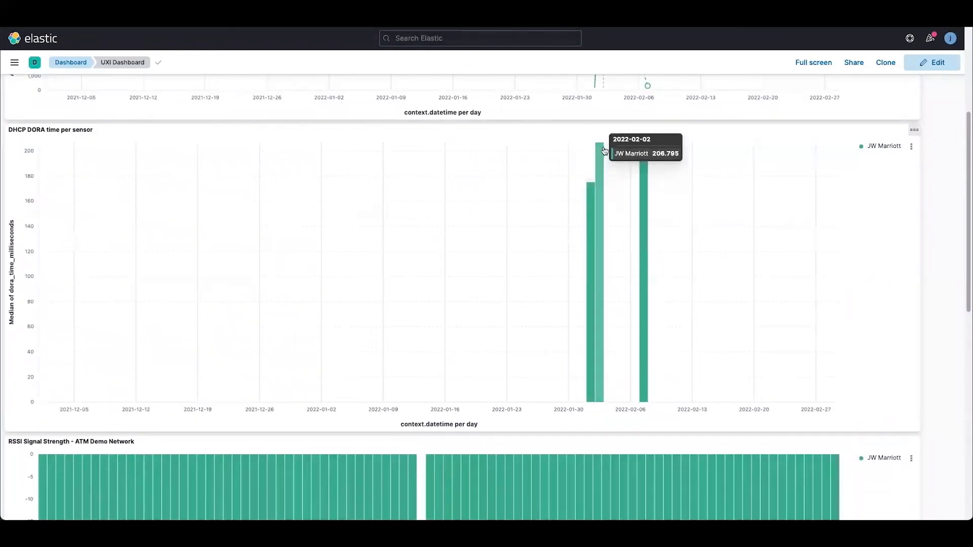
mouse_move(647, 150)
scroll(647, 151, "down", 7)
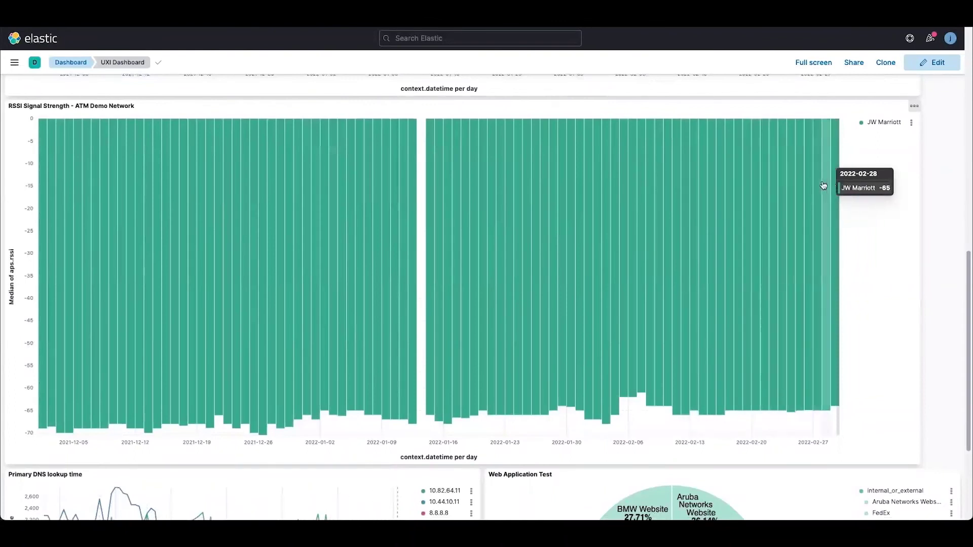
Scroll down to the Primary DNS lookup time chart and the Web Application Test donut
scroll(825, 184, "down", 3)
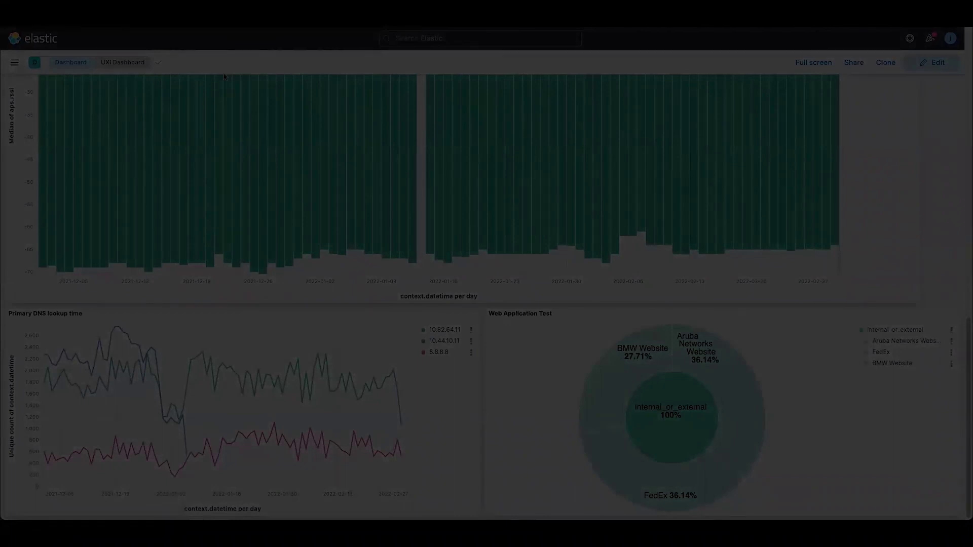
mouse_move(323, 395)
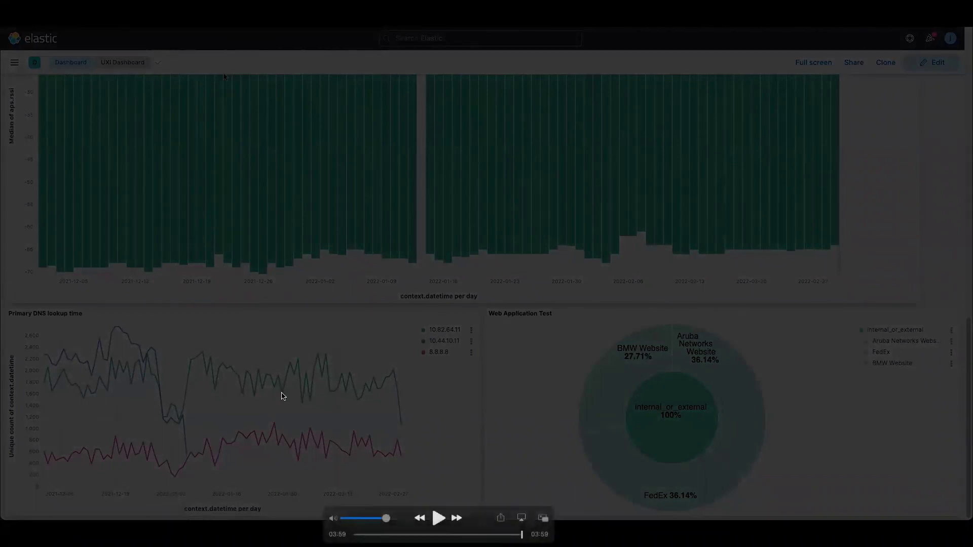